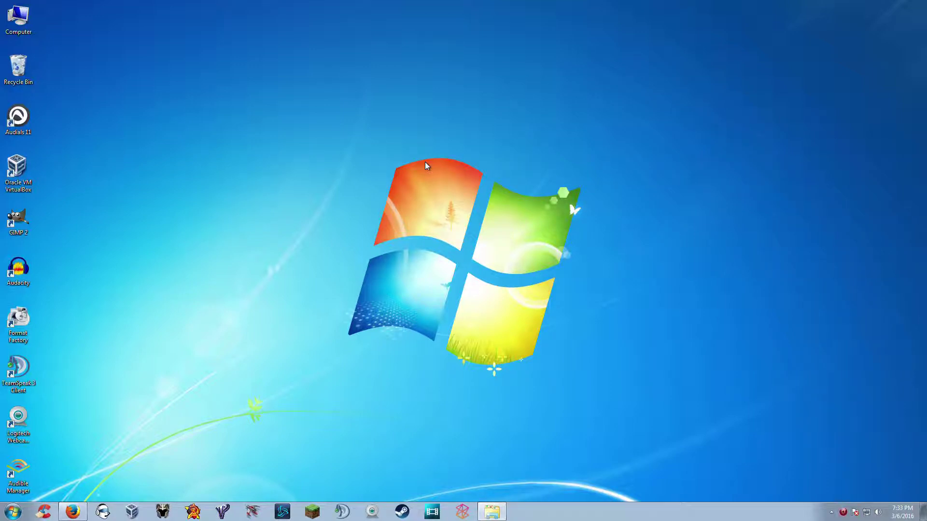
- Launch regedit from the Run box, maximize Registry Editor and select HKEY_LOCAL_MACHINE
key("super+r")
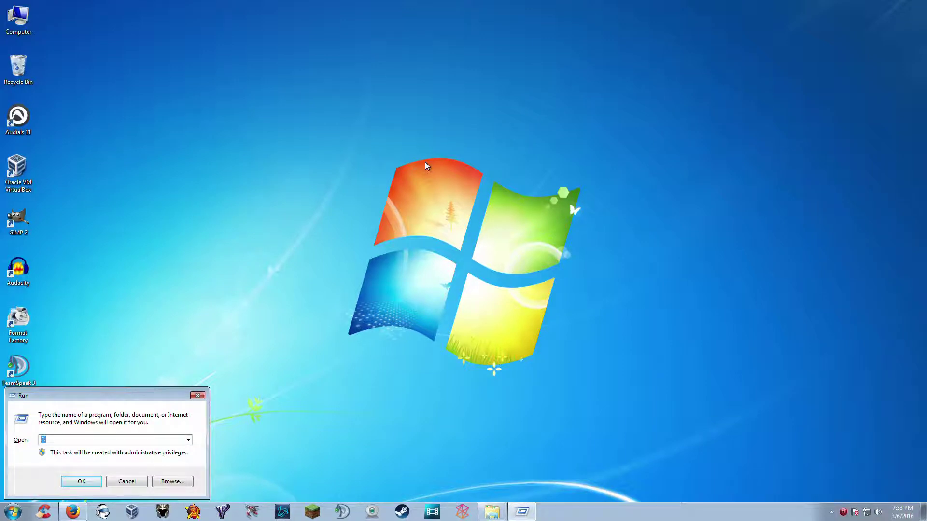
type("regedit")
key("Return")
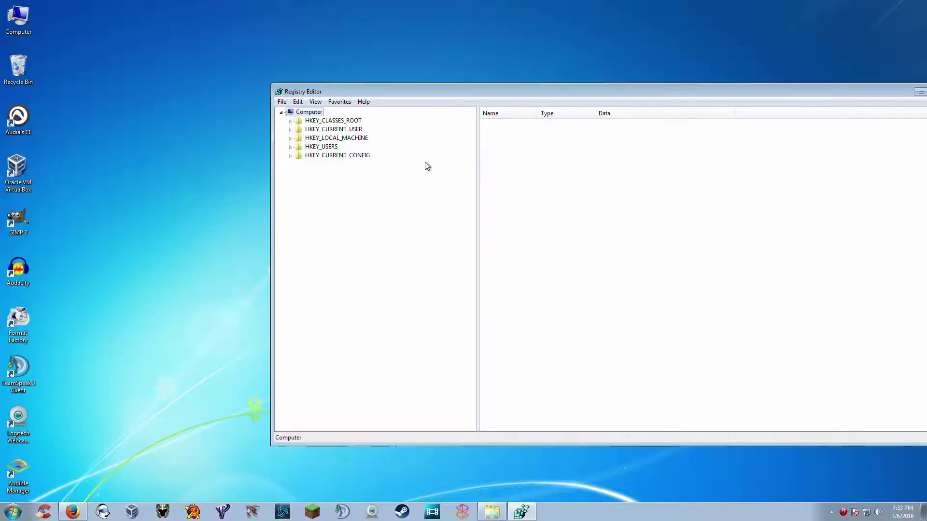
left_click_drag(500, 95, 331, 63)
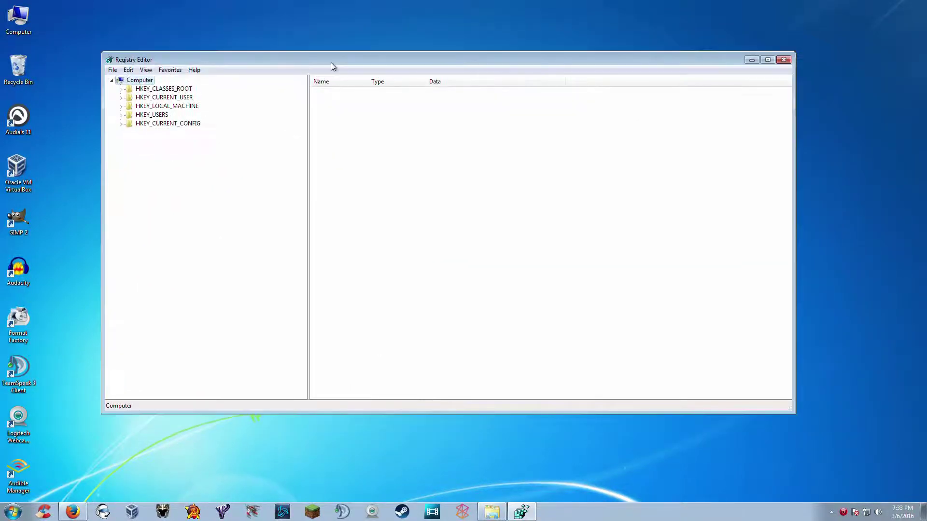
double_click(331, 63)
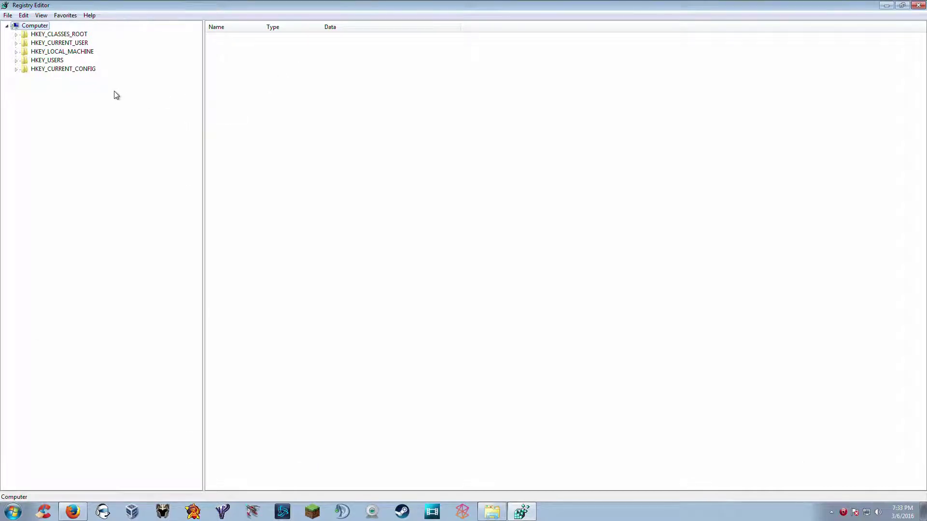
left_click(53, 52)
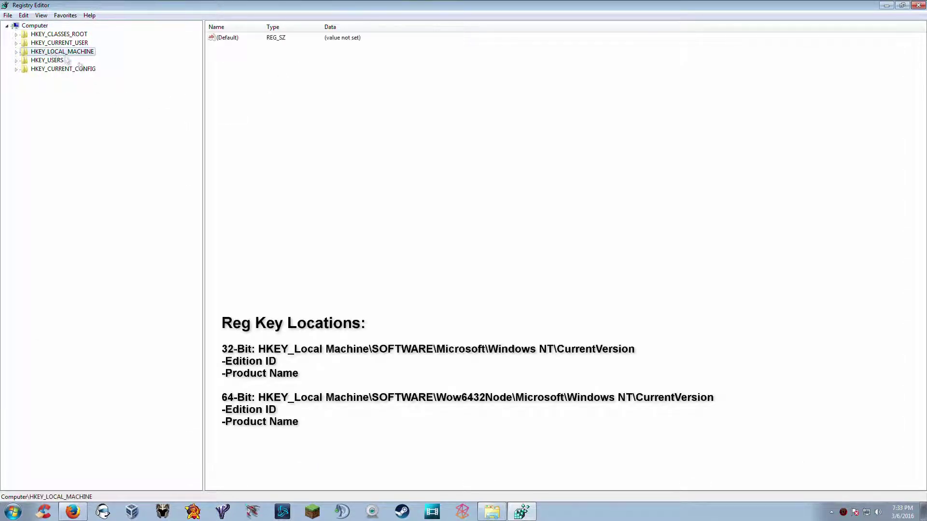
- Navigate to HKEY_LOCAL_MACHINE\SOFTWARE\Microsoft\Windows NT\CurrentVersion to display its values
double_click(50, 53)
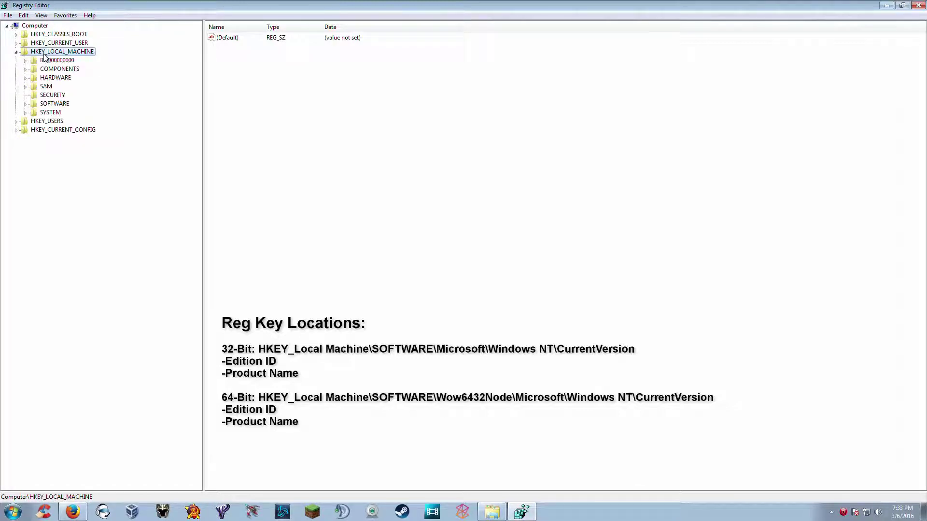
double_click(53, 104)
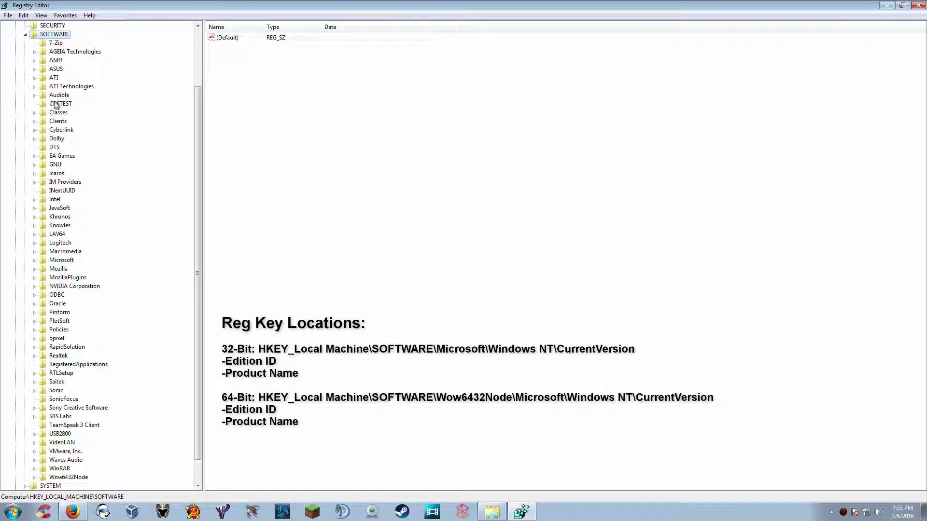
left_click(61, 260)
double_click(61, 260)
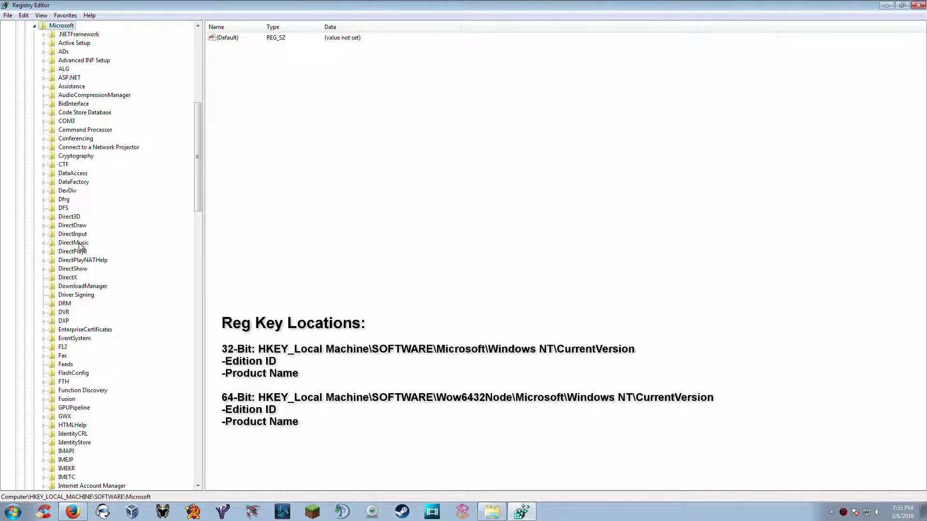
scroll(81, 246, "down", 20)
scroll(82, 247, "down", 7)
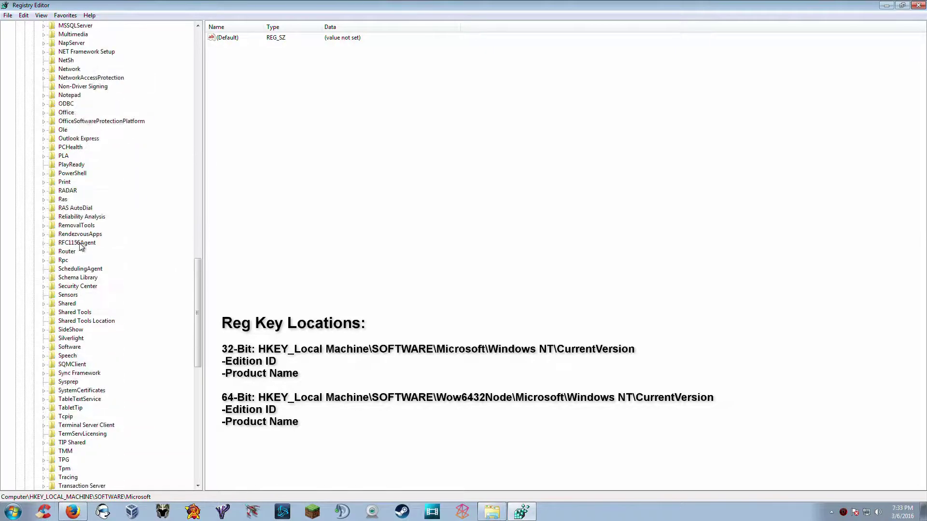
scroll(80, 246, "down", 8)
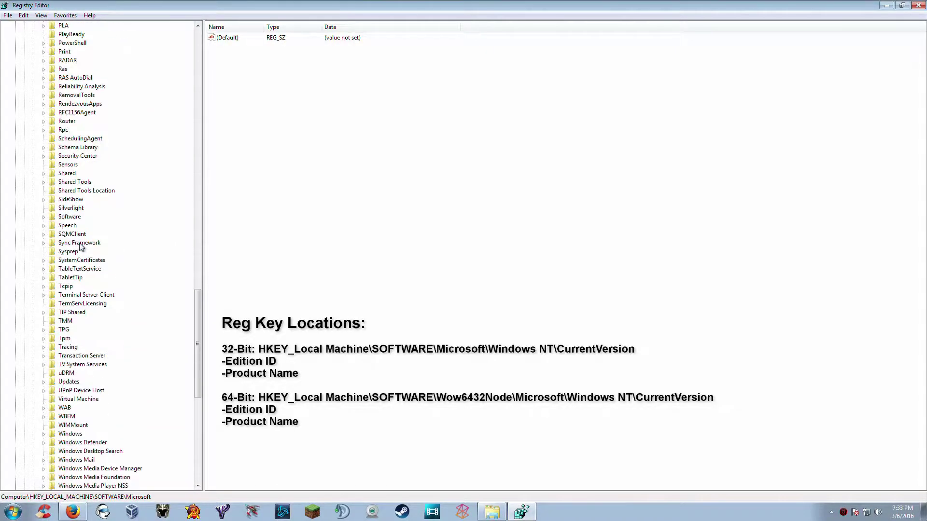
left_click(74, 399)
double_click(74, 399)
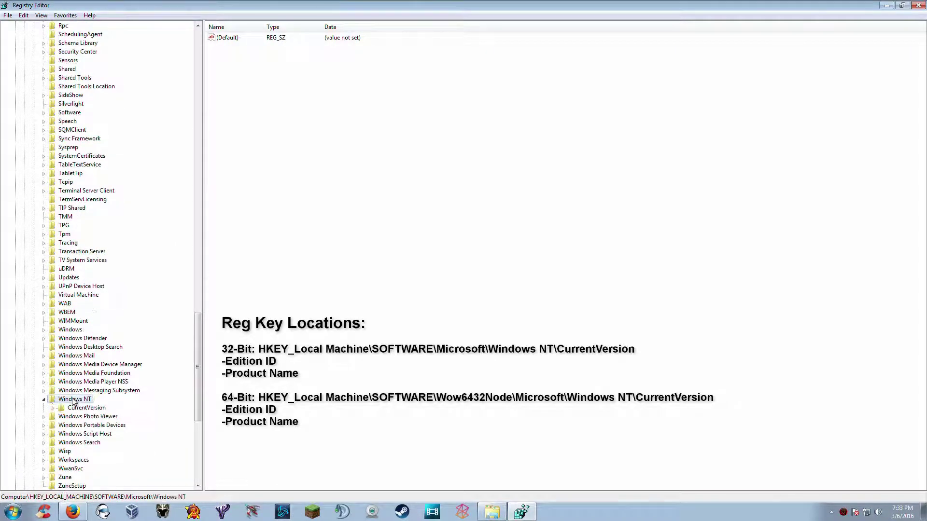
left_click(79, 408)
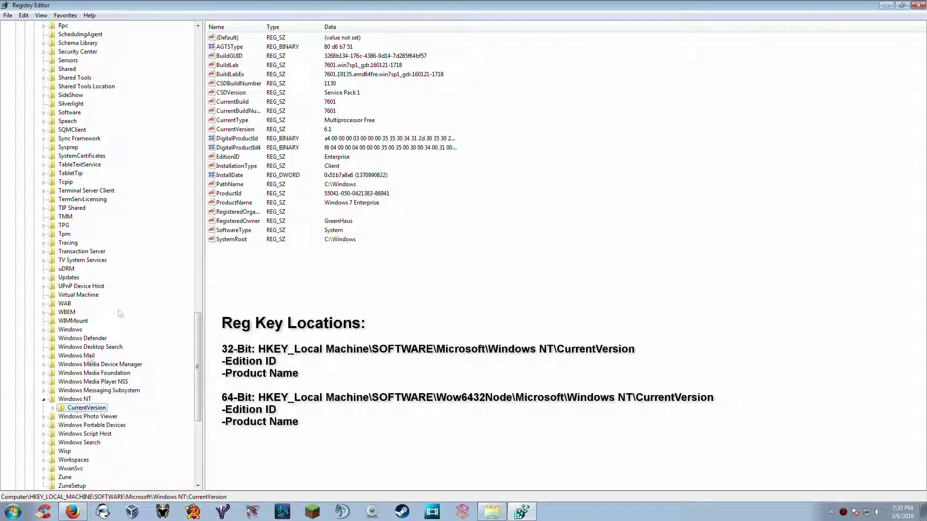
- Change the EditionID value from Enterprise to Professional
left_click(229, 158)
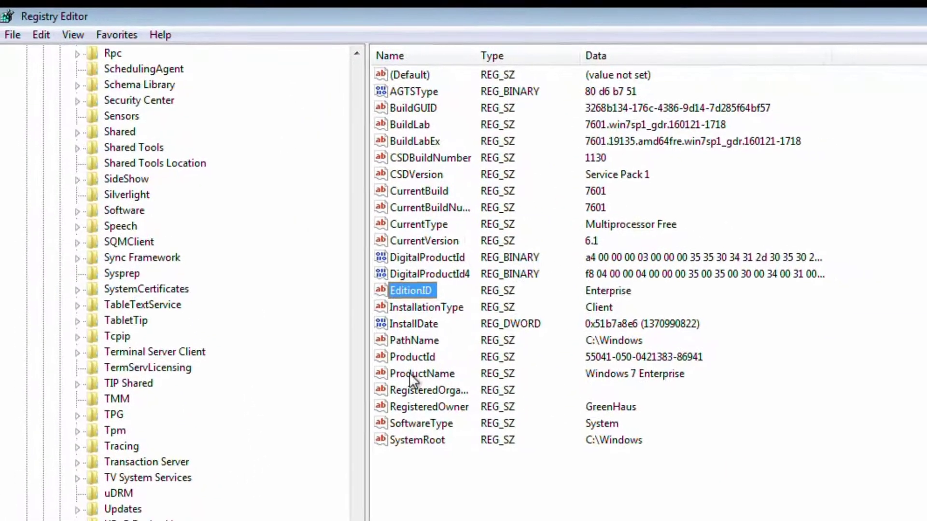
left_click(409, 375)
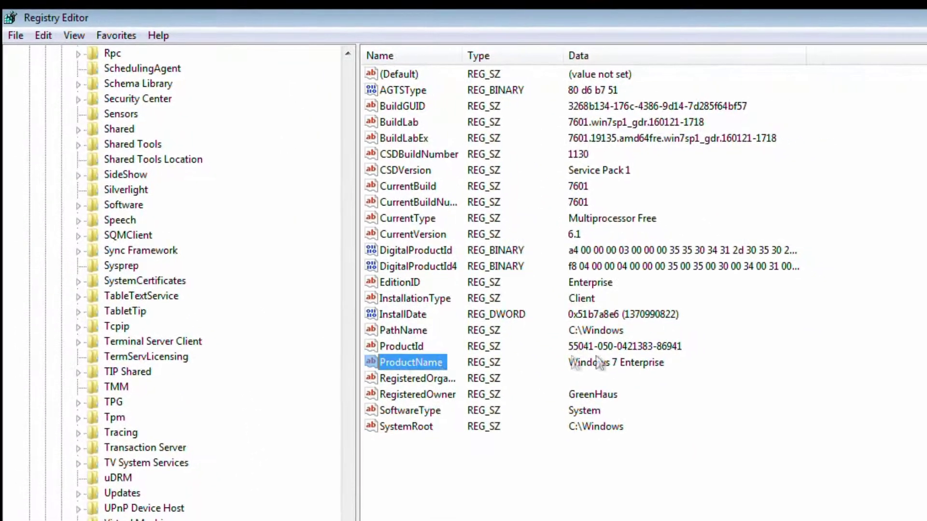
left_click(413, 294)
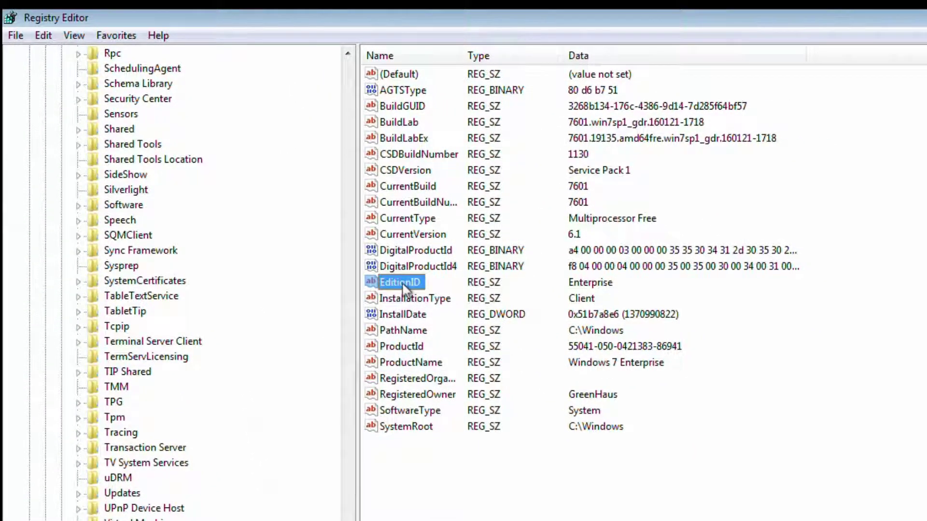
double_click(404, 285)
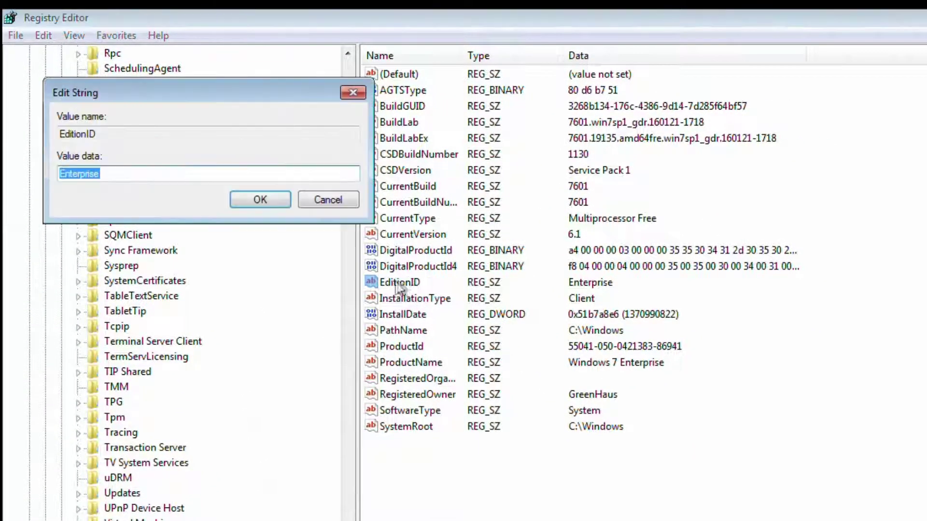
type("Professioa")
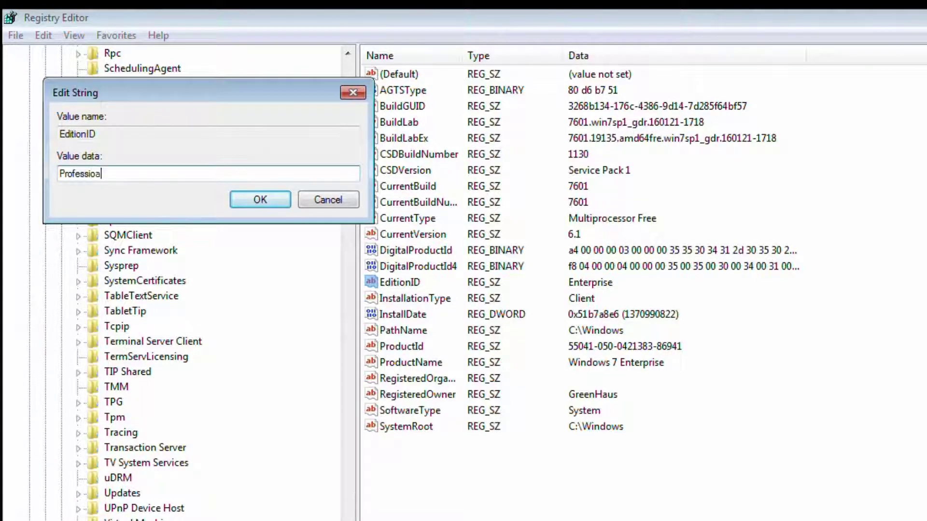
type("l")
key("BackSpace")
key("BackSpace")
type("nal")
key("Return")
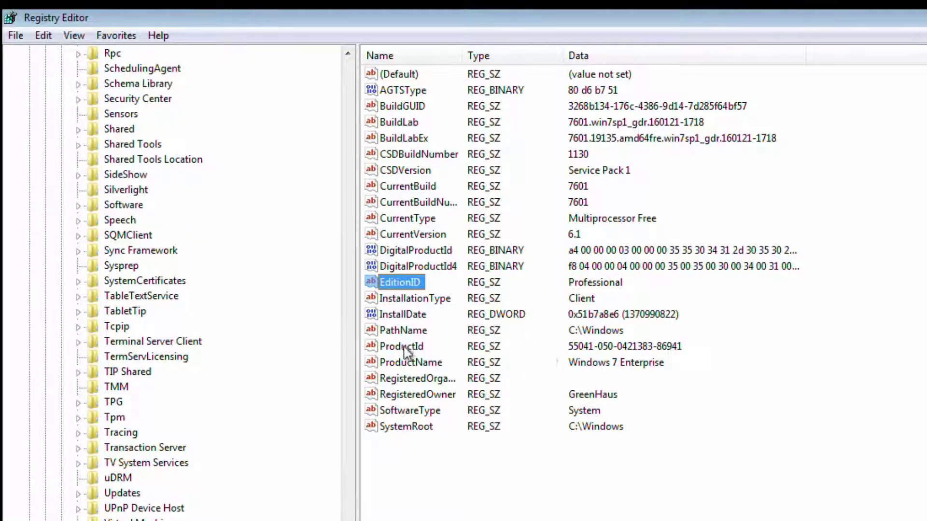
- Change ProductName from Windows 7 Enterprise to Windows 7 Professional
double_click(394, 366)
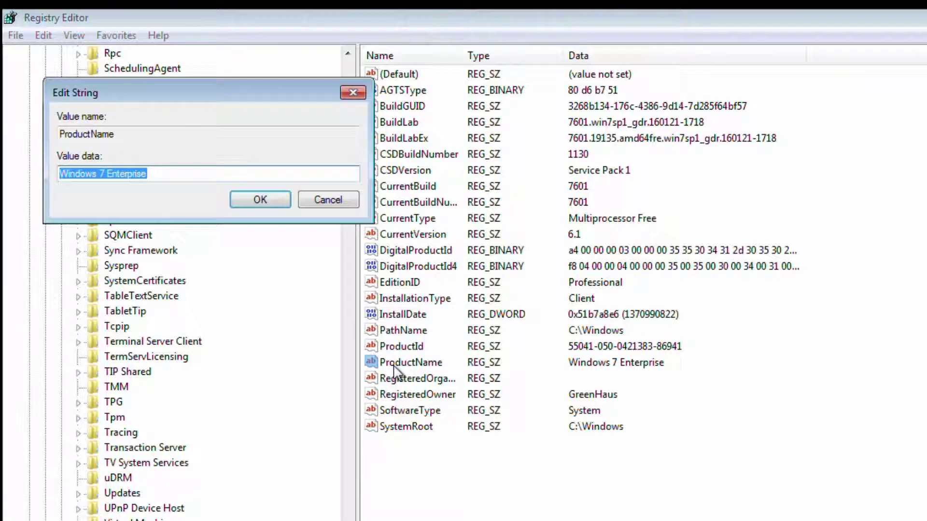
double_click(167, 178)
type("Professional")
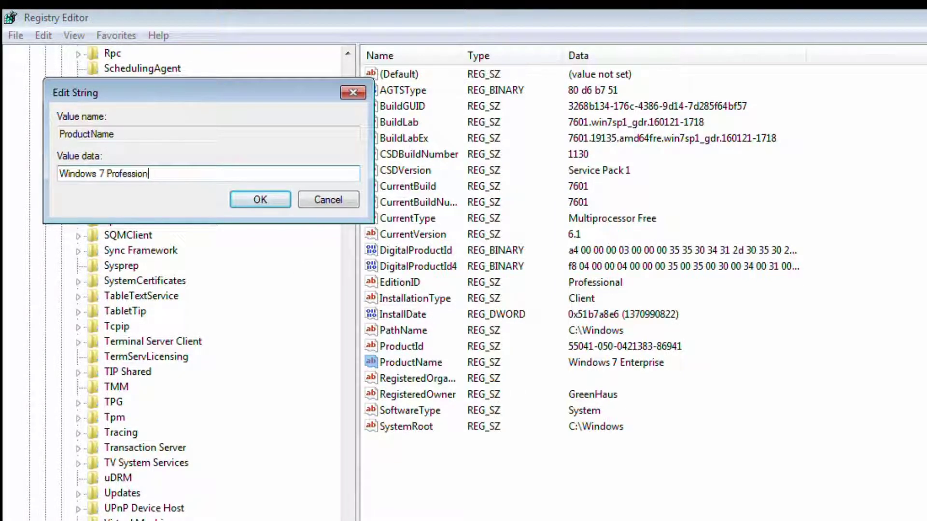
key("Return")
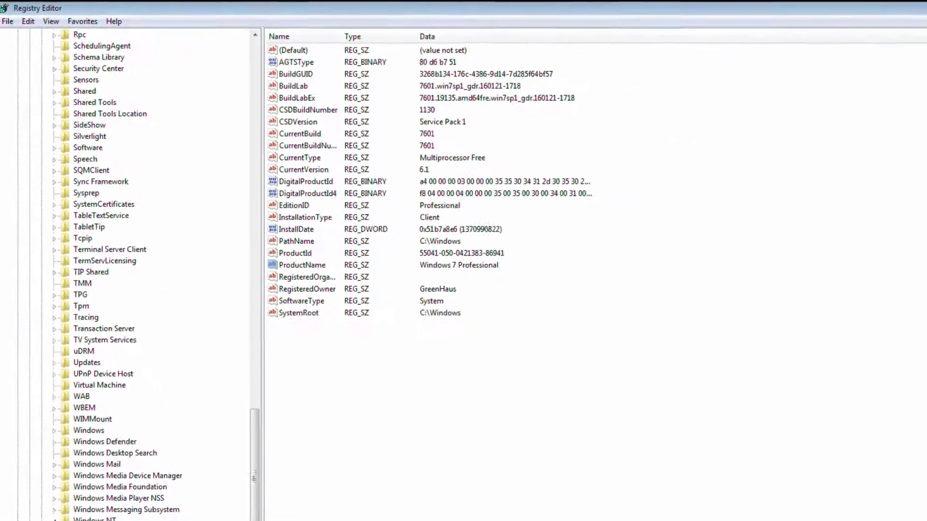
- Collapse the tree back to SOFTWARE and expand its Wow6432Node key
key("Left")
key("Left")
key("Left")
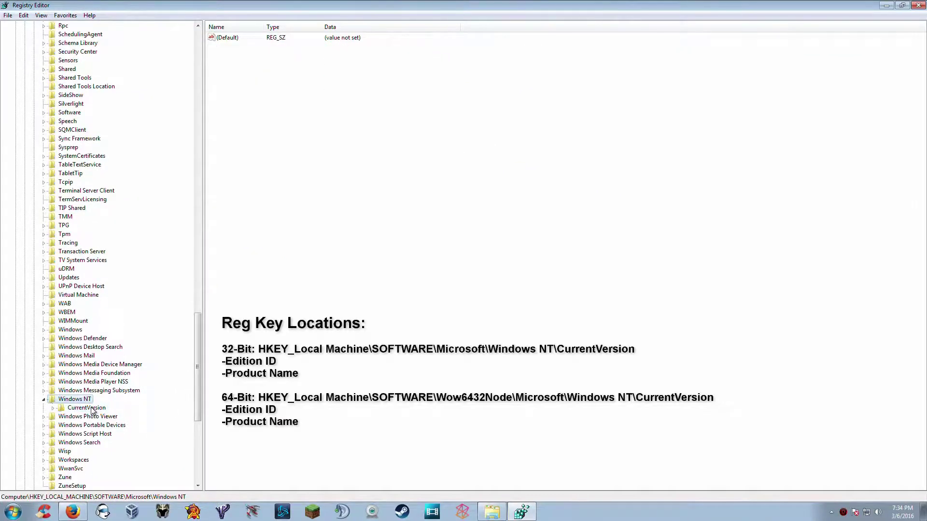
key("Left")
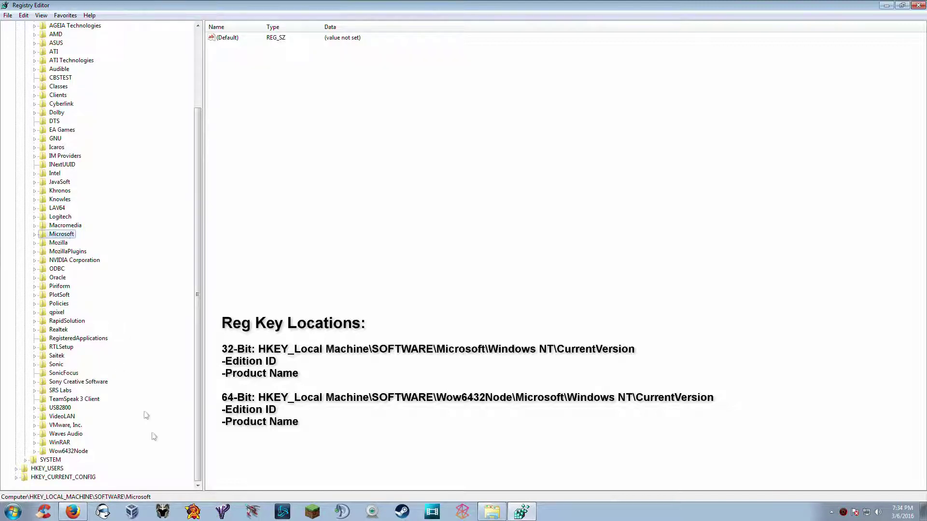
key("Left")
key("Left")
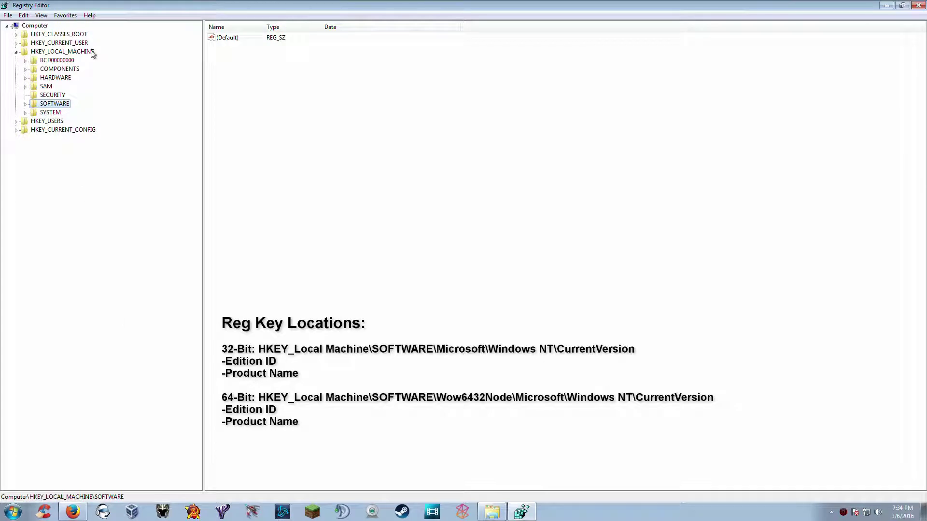
key("Right")
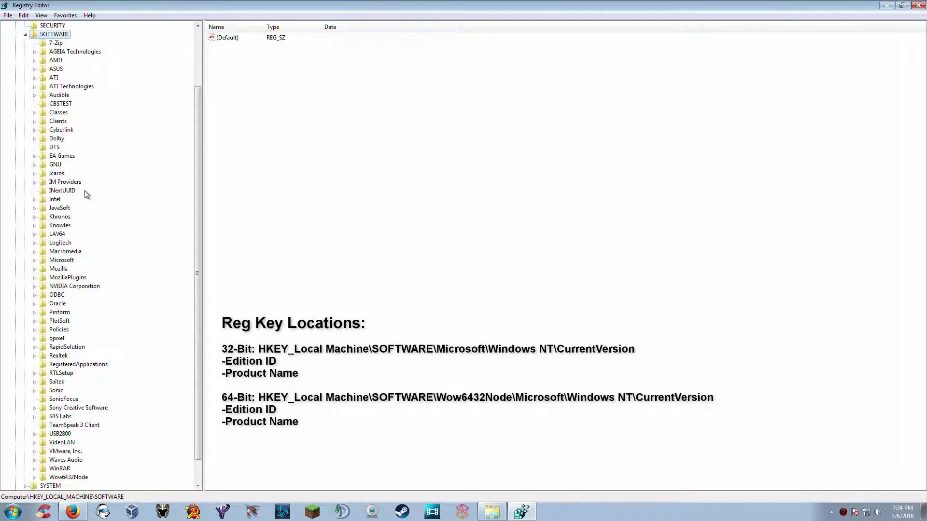
scroll(84, 196, "down", 1)
double_click(69, 451)
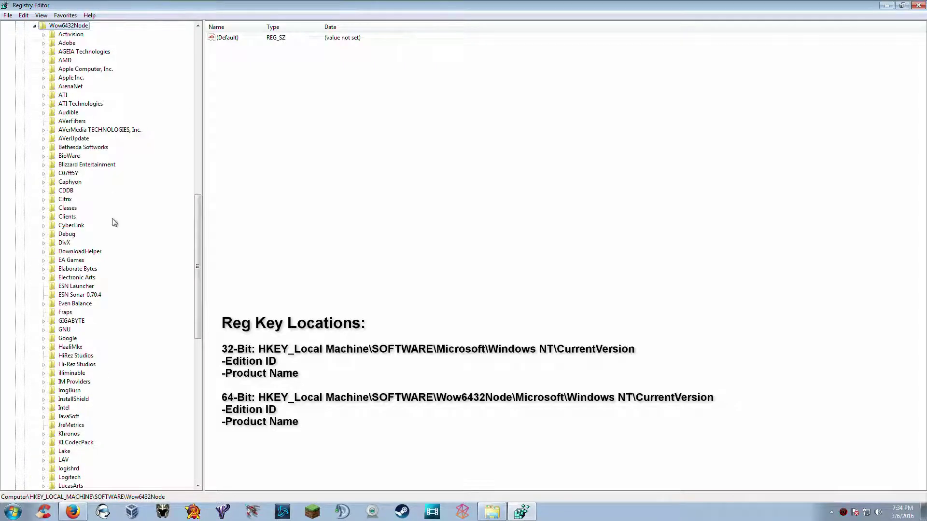
- Open Wow6432Node\Microsoft\Windows NT\CurrentVersion and select its EditionID and ProductName values
scroll(95, 281, "down", 7)
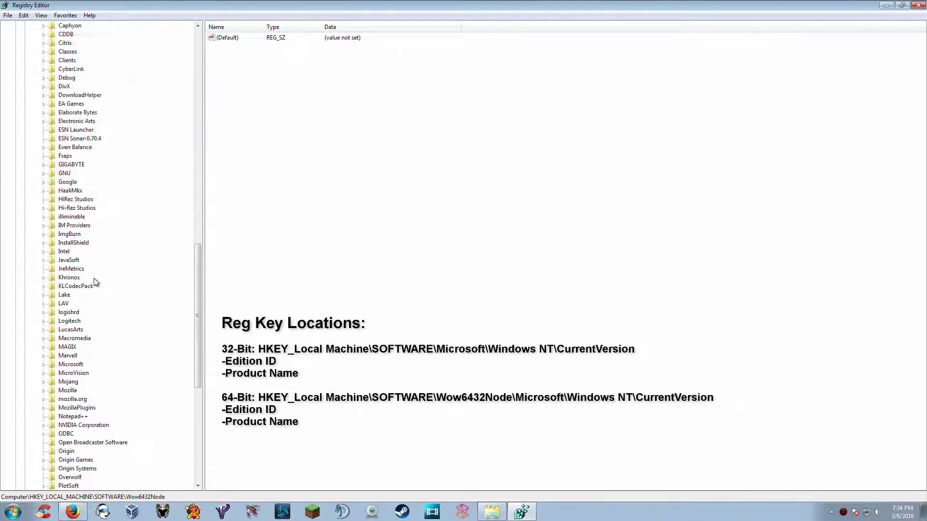
double_click(72, 366)
scroll(77, 382, "down", 20)
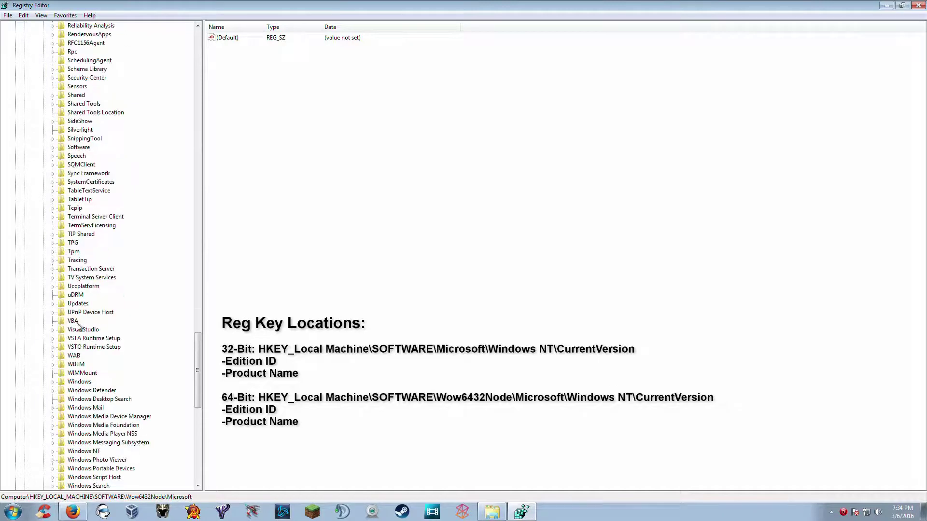
double_click(92, 451)
left_click(94, 460)
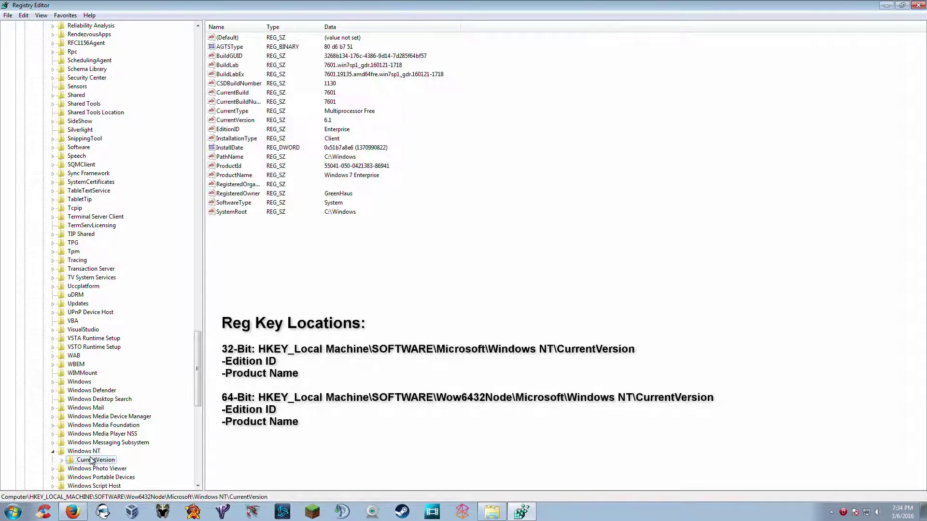
left_click(227, 129)
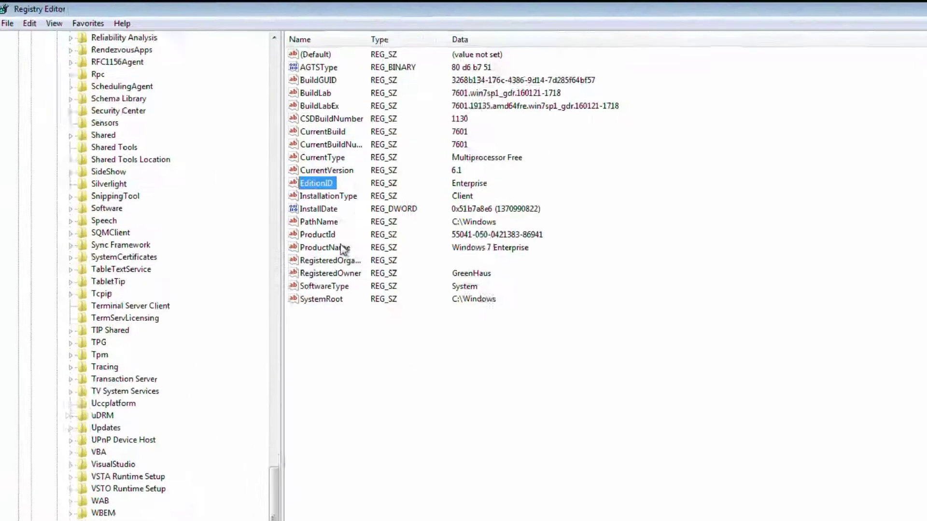
left_click(337, 173)
- Set the Wow6432Node EditionID value to Professional
double_click(410, 236)
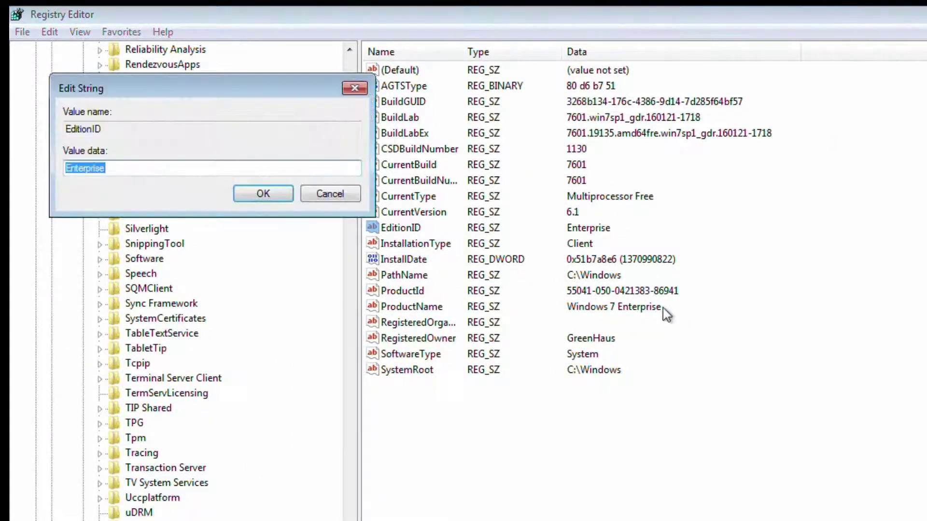
type("Profes")
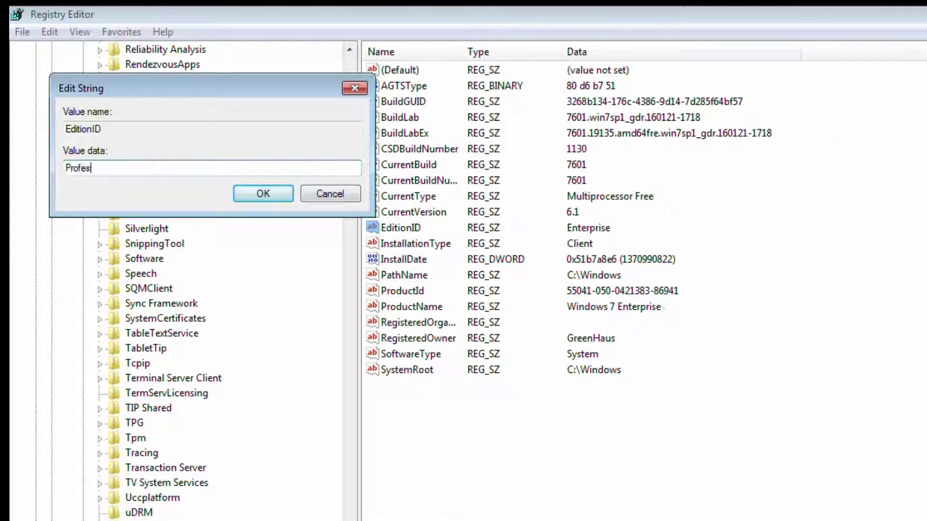
type("sional")
key("Return")
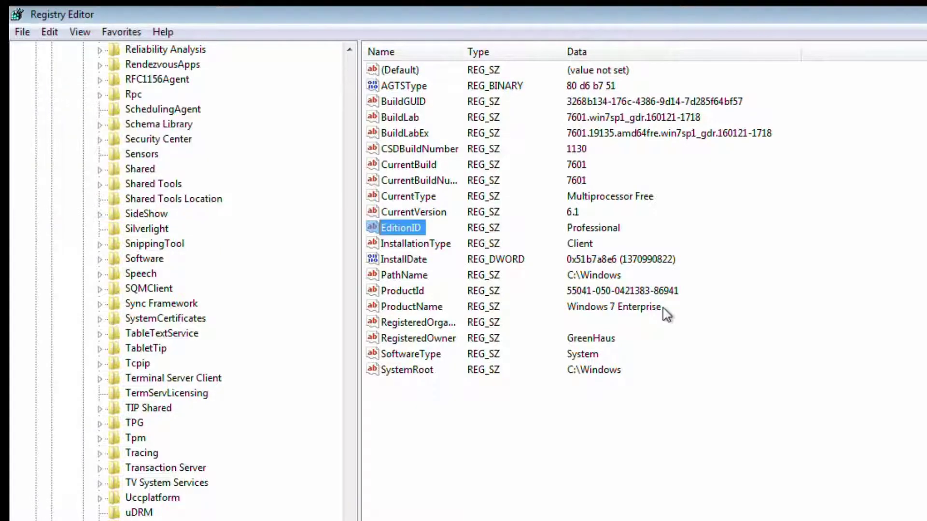
- Change the Wow6432Node ProductName to Windows 7 Professional and close Registry Editor
double_click(428, 306)
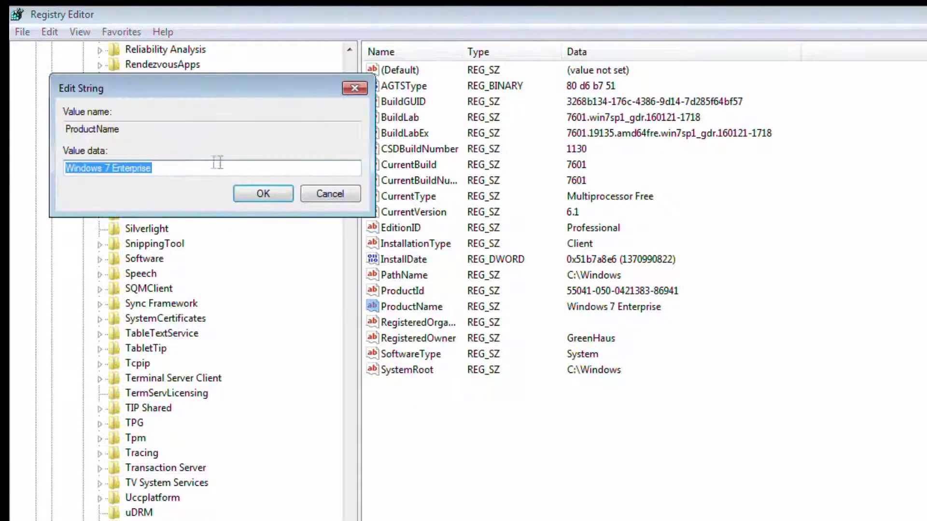
double_click(193, 168)
type("Pro")
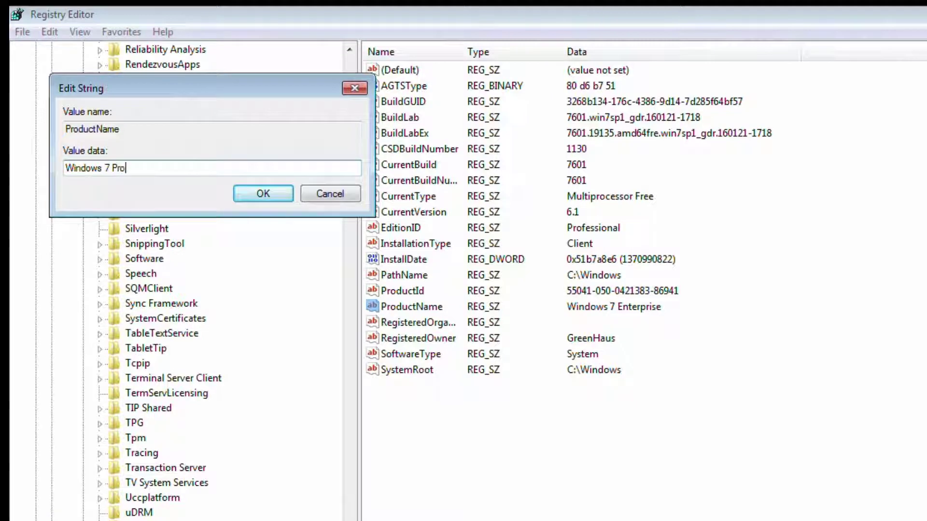
type("fessional")
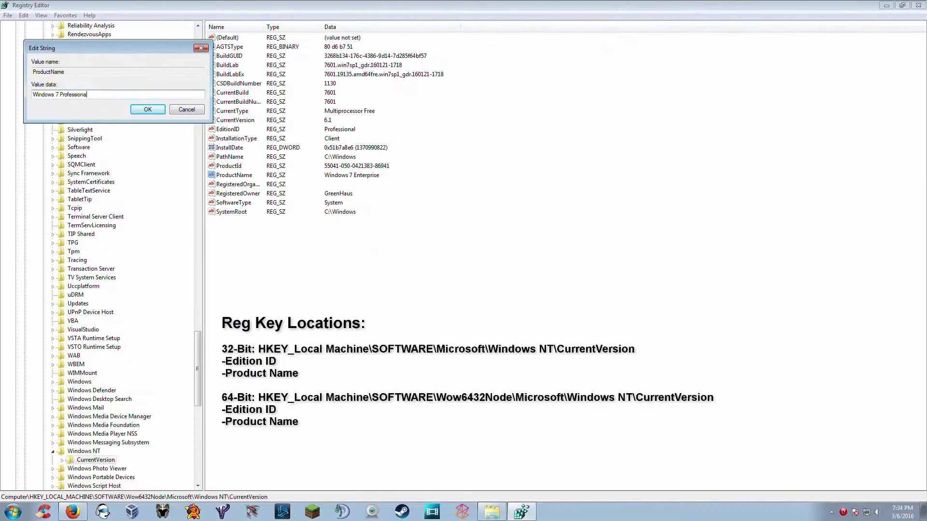
key("Return")
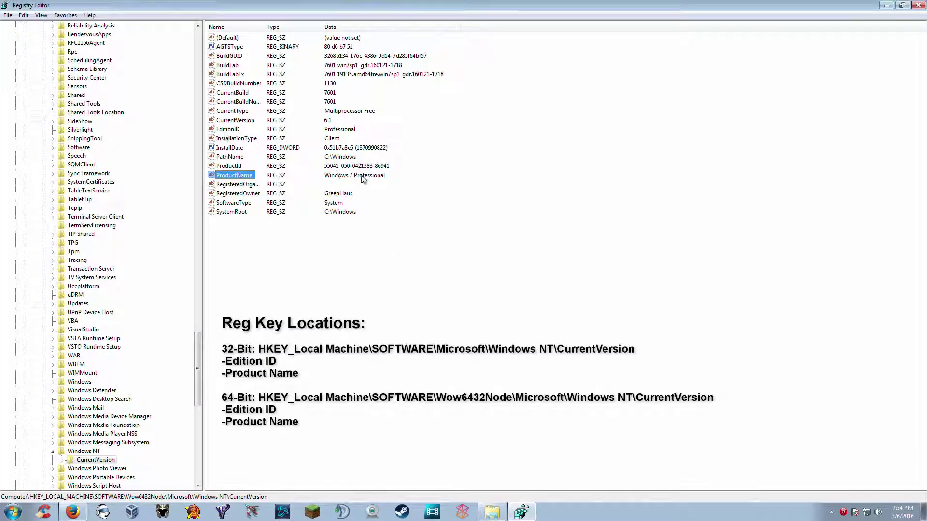
left_click(374, 274)
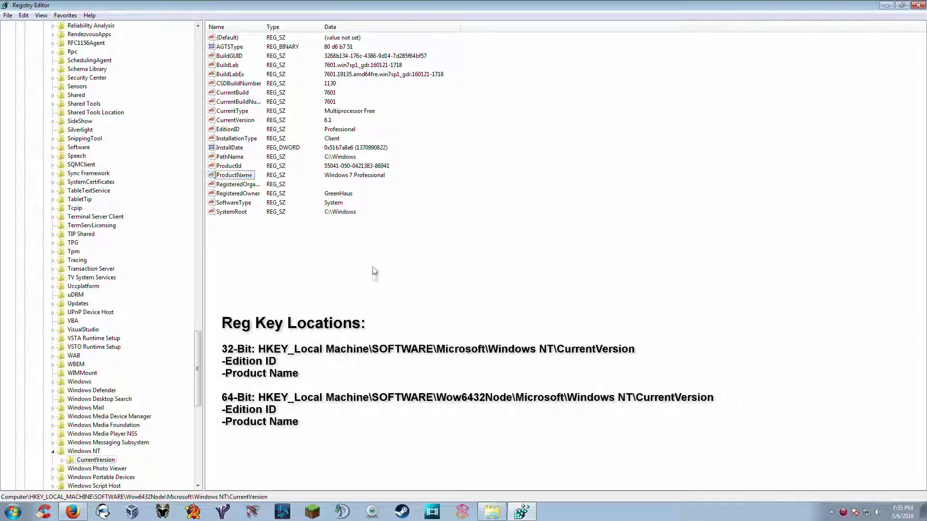
left_click(919, 7)
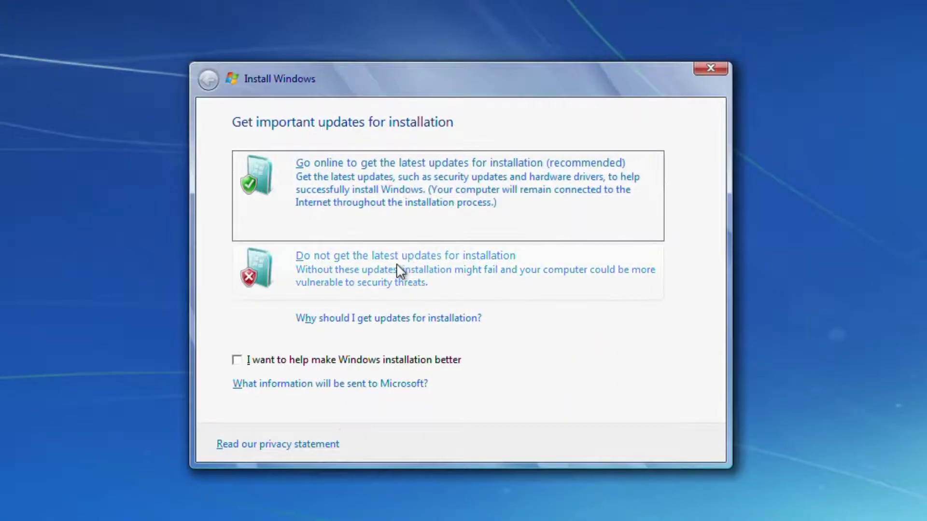
- Run the Windows 7 upgrade without latest updates, accepting the license terms and choosing Upgrade
left_click(459, 284)
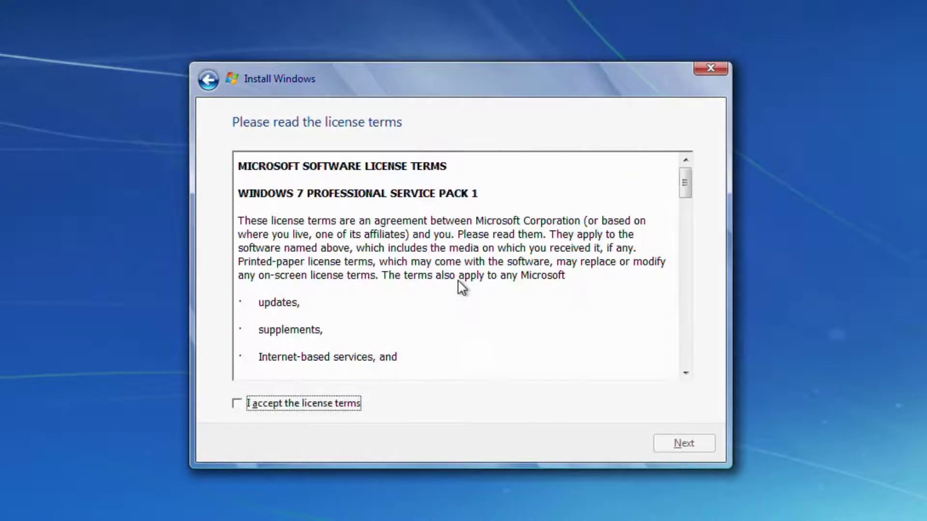
left_click(236, 405)
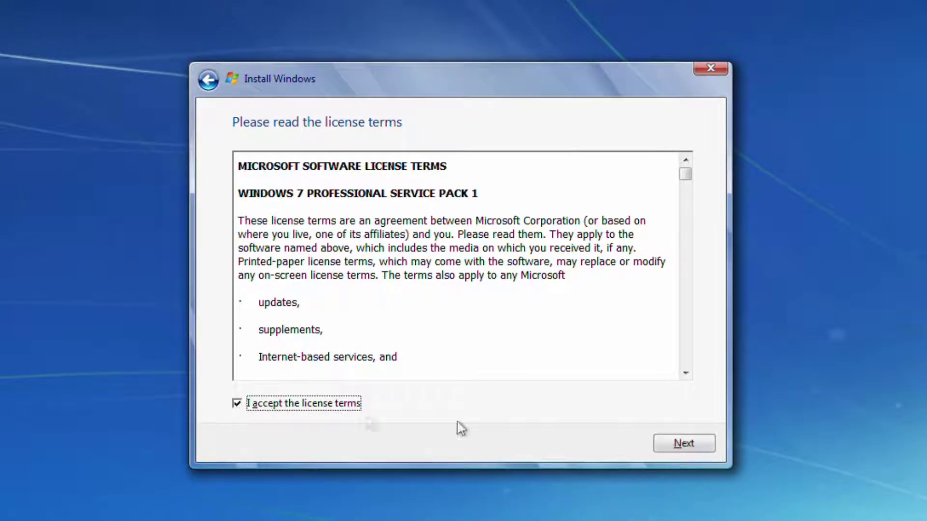
left_click(668, 446)
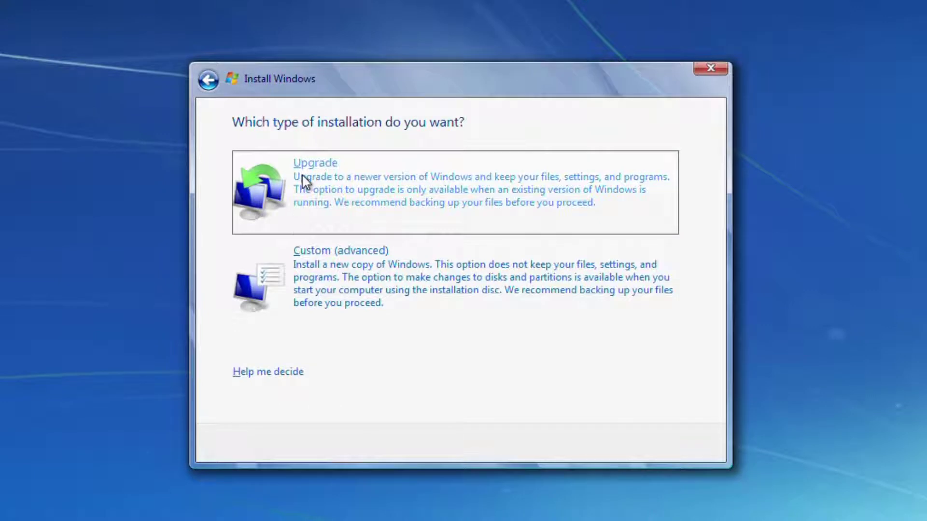
left_click(295, 186)
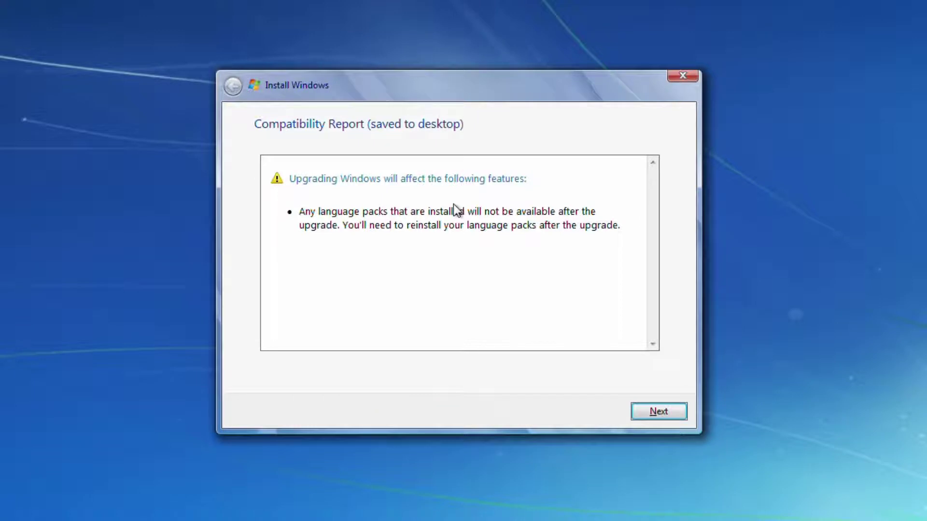
left_click(661, 411)
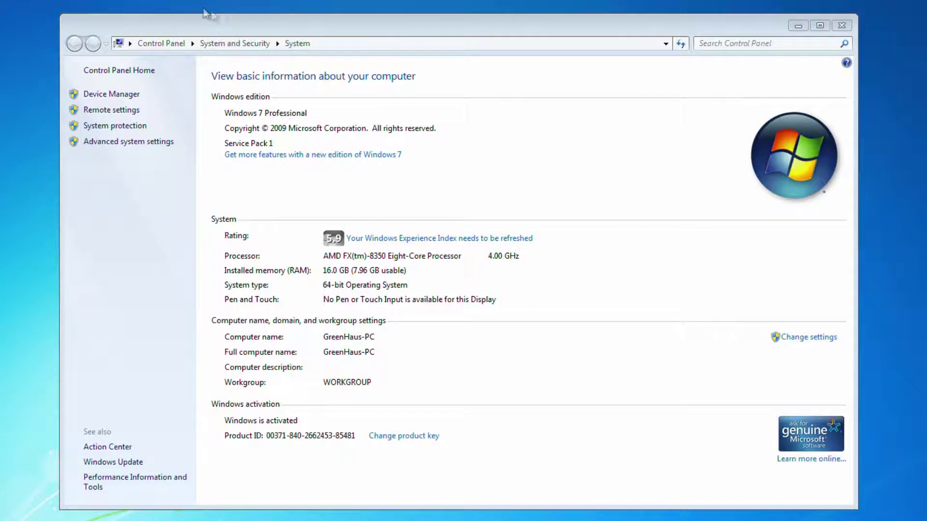
left_click(345, 28)
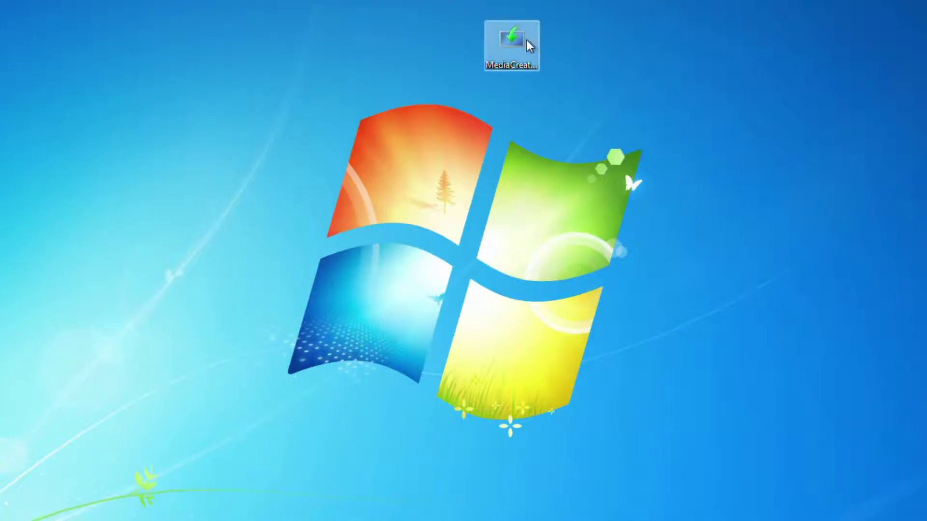
- Launch MediaCreationToolx64.exe from the desktop and allow it past the security warning
left_click(527, 40)
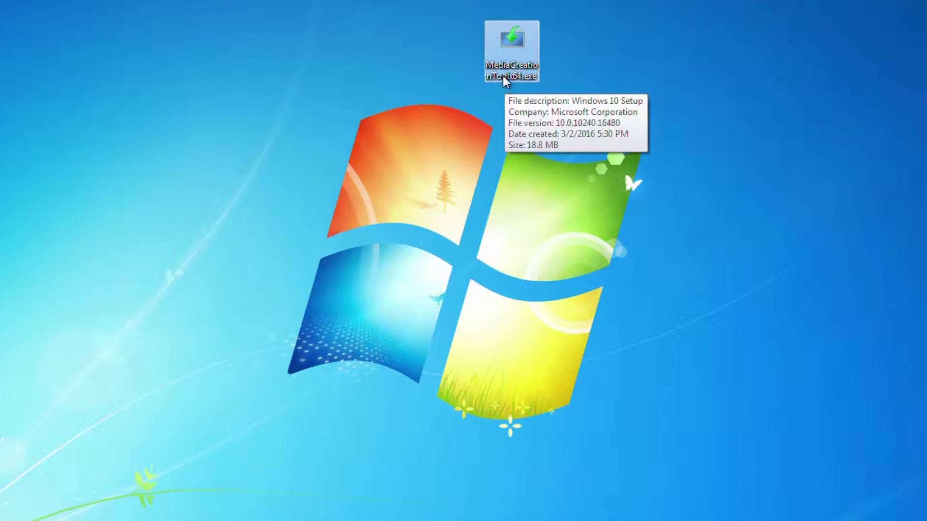
double_click(511, 28)
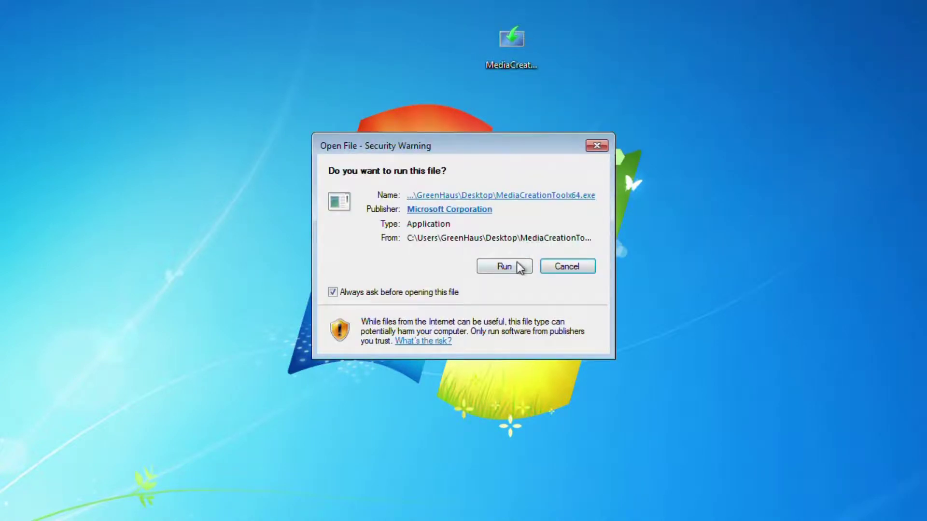
left_click(516, 265)
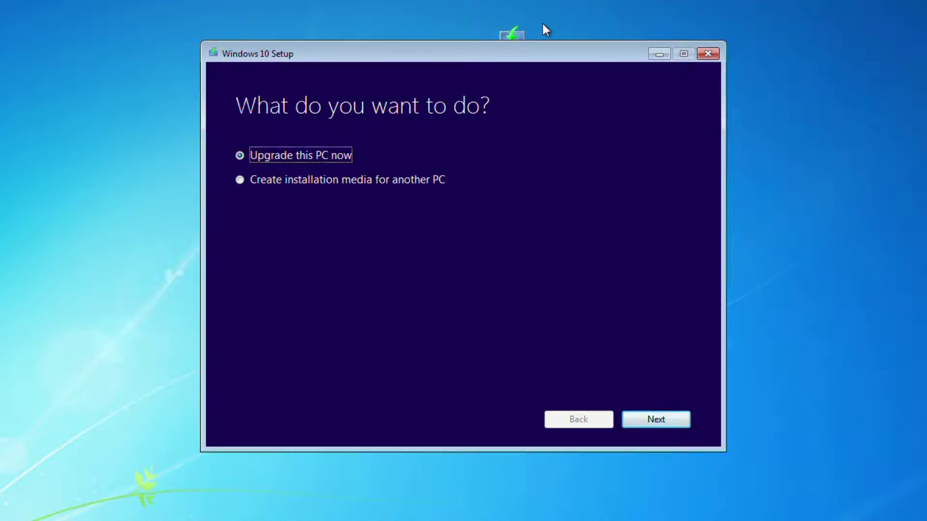
- Choose 'Upgrade this PC now' in Windows 10 Setup and proceed
left_click(252, 177)
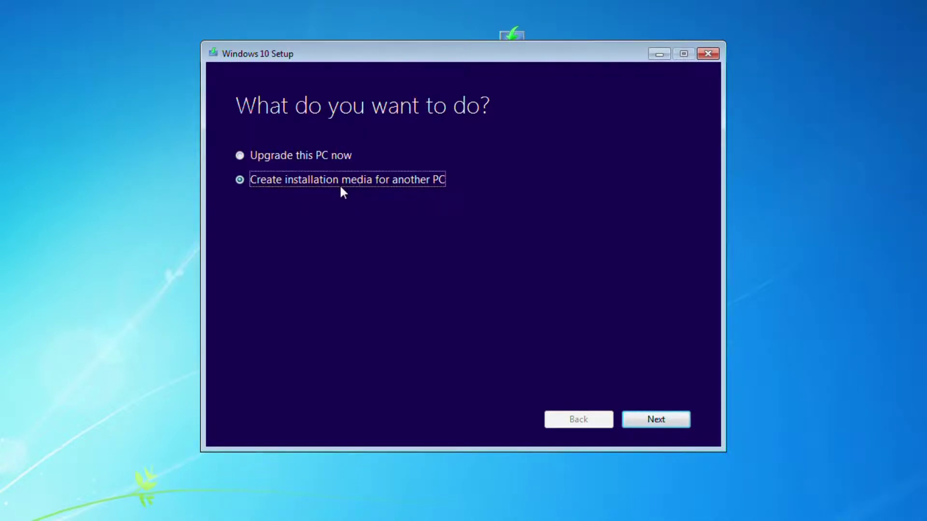
left_click(308, 162)
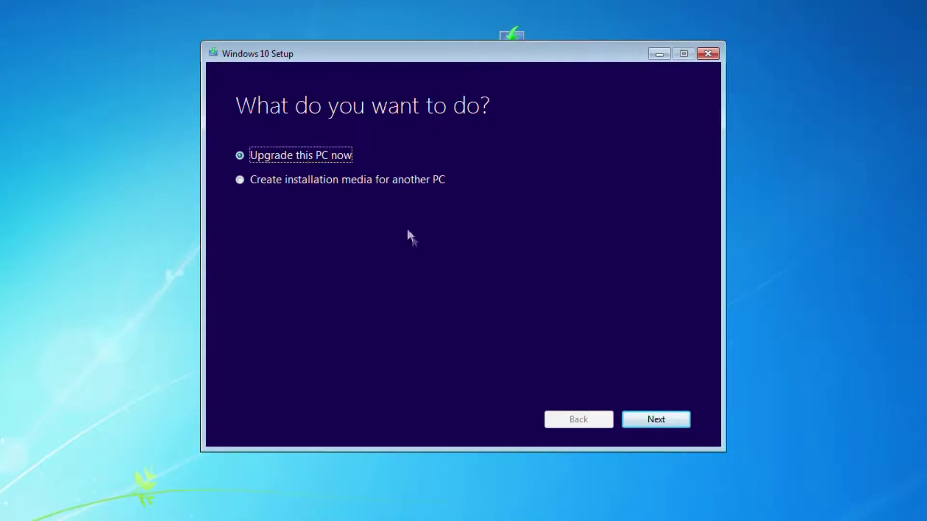
left_click(642, 423)
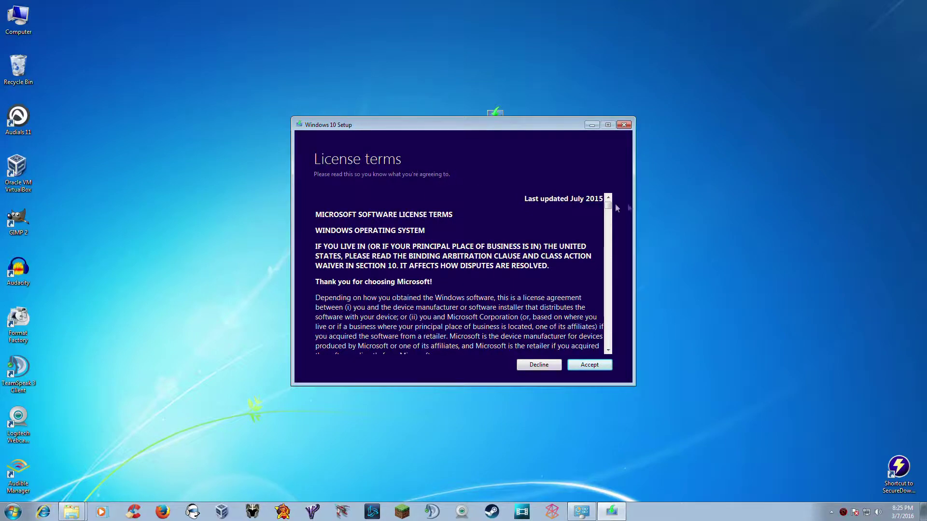
- Read through the Windows 10 license terms and accept them
scroll(609, 207, "down", 2)
scroll(609, 208, "down", 3)
scroll(609, 209, "up", 4)
scroll(609, 209, "down", 10)
scroll(610, 208, "down", 20)
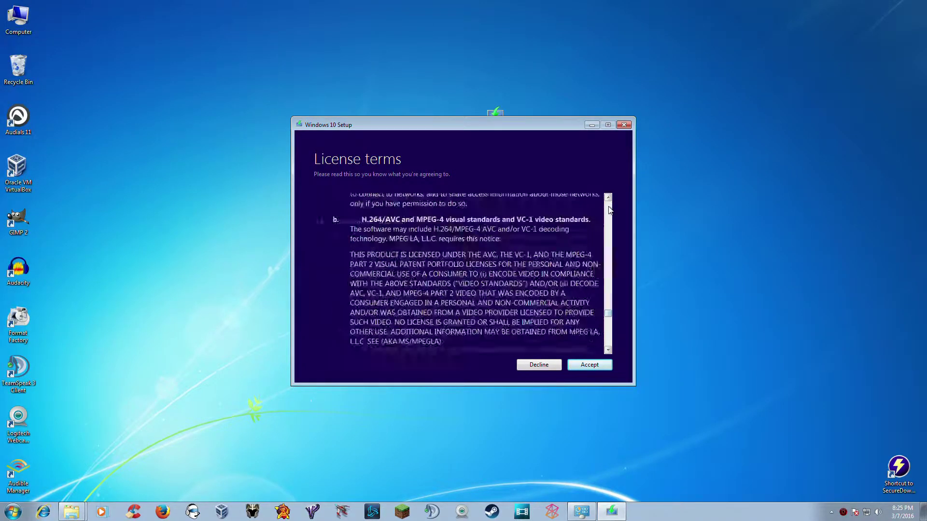
left_click(602, 367)
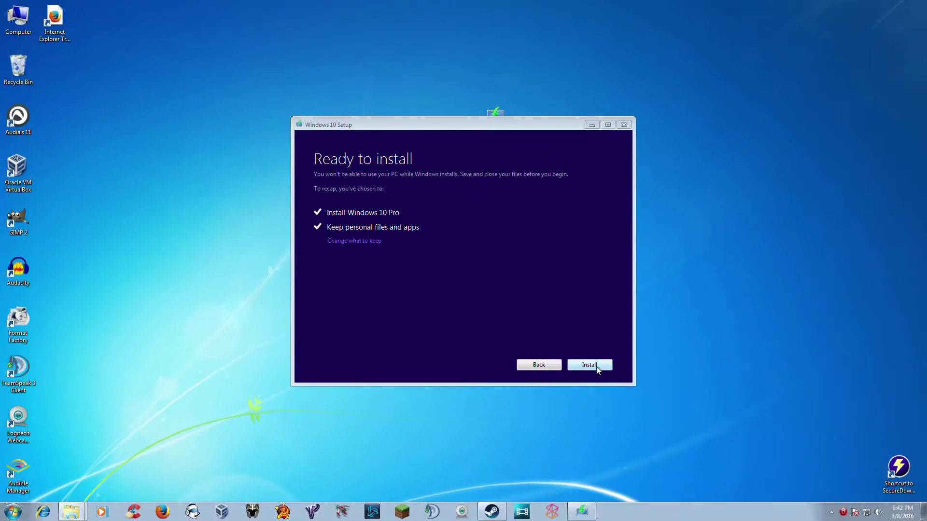
- Start installing Windows 10 Pro from the Ready to install page
left_click(597, 368)
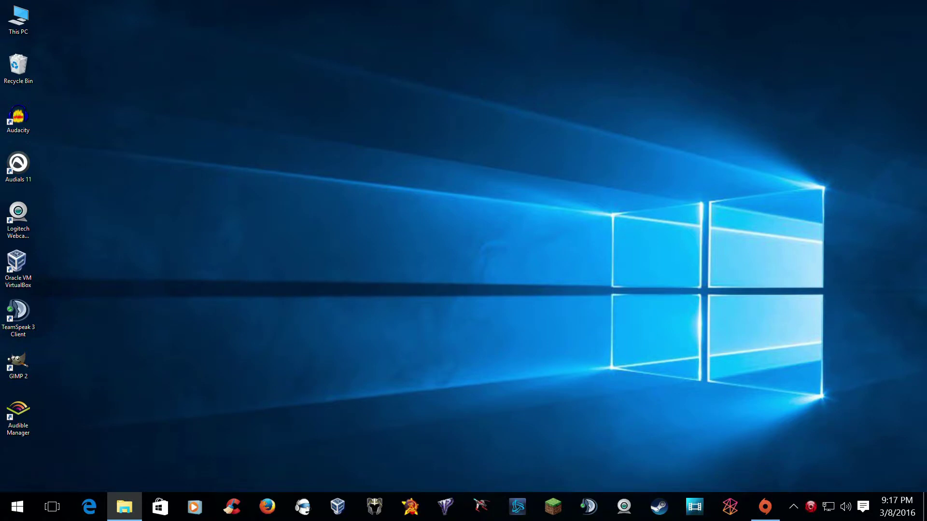
- Open This PC's Properties and bring the System window into view, showing activated Windows 10 Pro
left_click(349, 273)
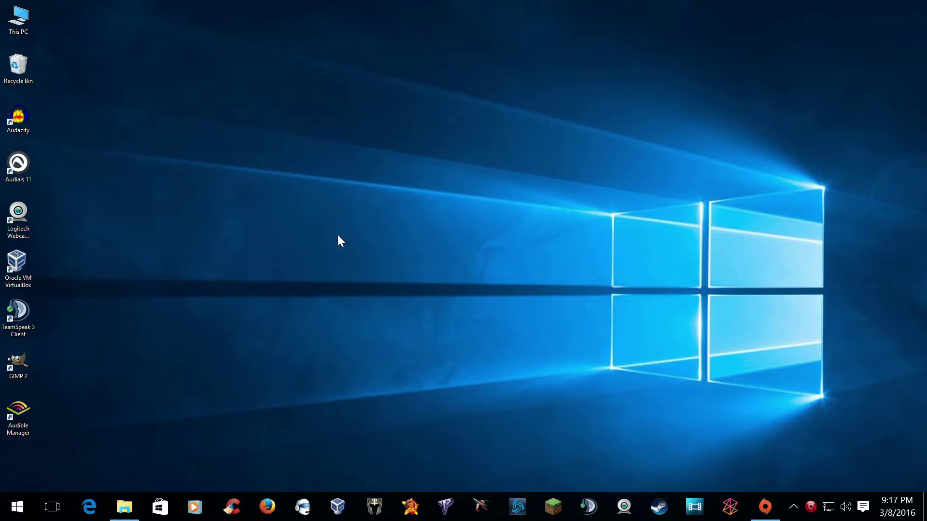
right_click(325, 255)
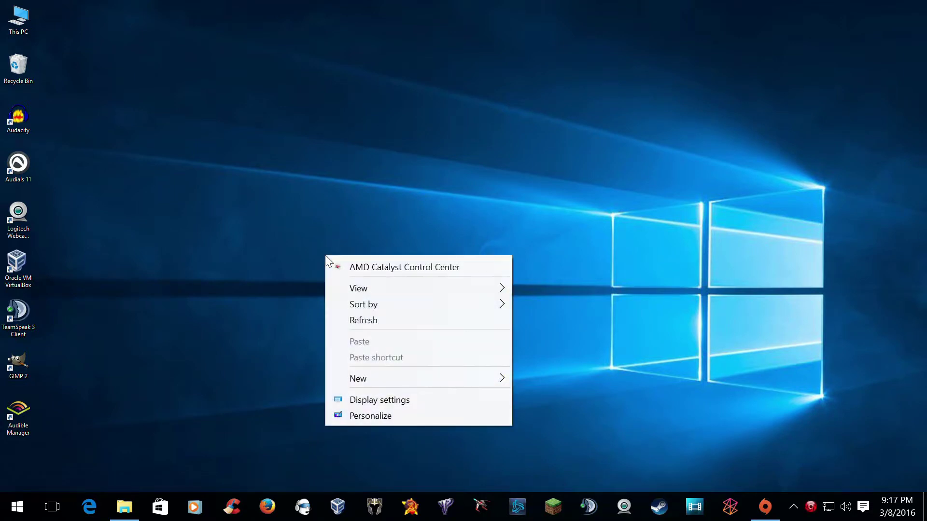
left_click(247, 261)
right_click(28, 33)
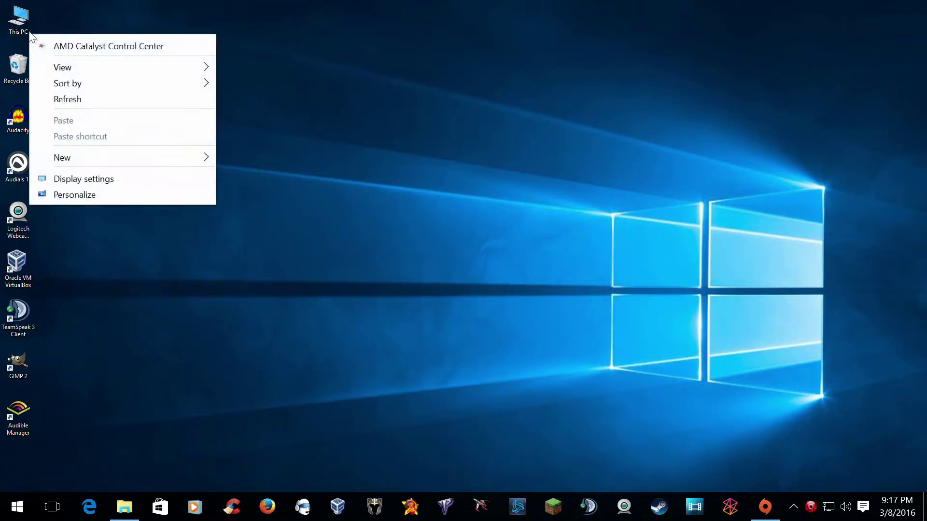
right_click(10, 13)
left_click(55, 183)
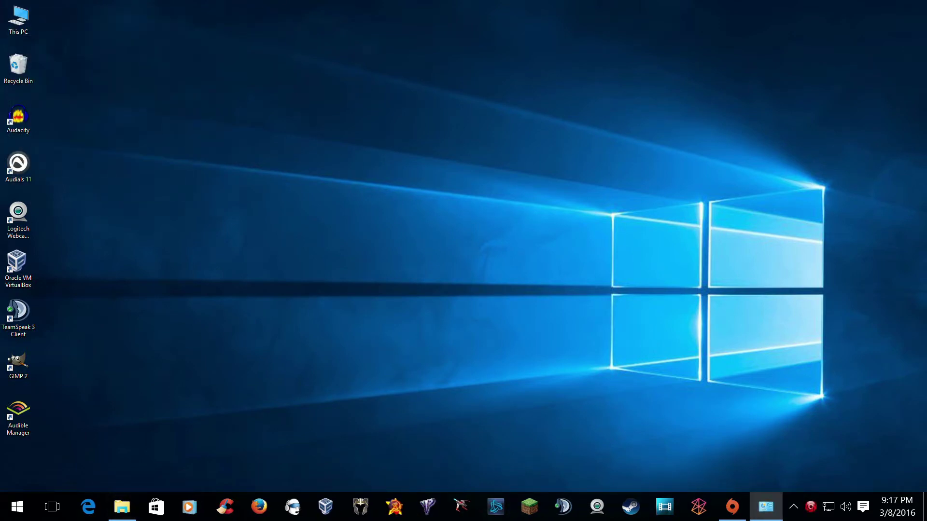
left_click_drag(795, 68, 268, 8)
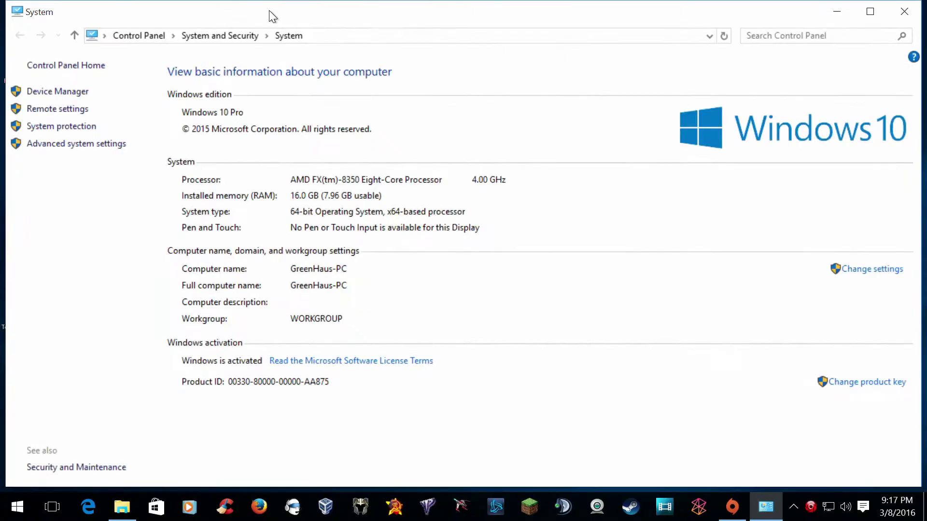